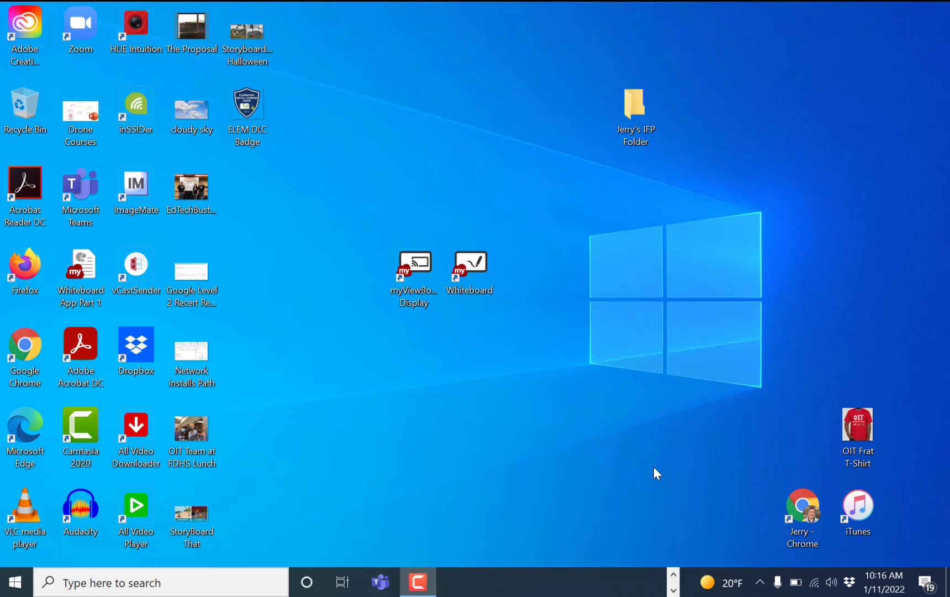
- Launch myViewBoard Whiteboard from its desktop shortcut to a blank blue page 1 of 1
{"action": "double_click", "coordinate": [479, 289]}
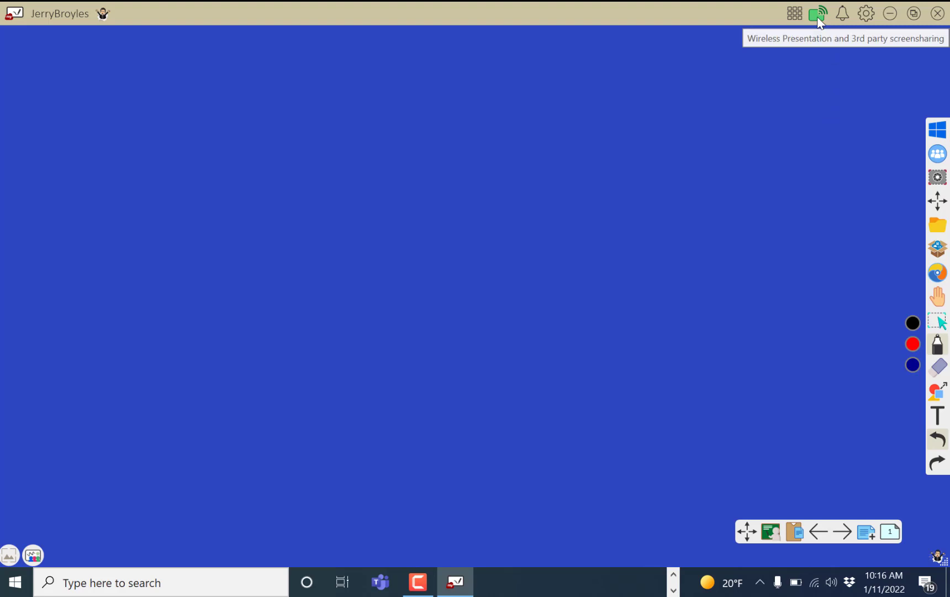
- Switch wireless presentation off and back on in the Wireless Presentation panel
{"action": "left_click", "coordinate": [817, 16]}
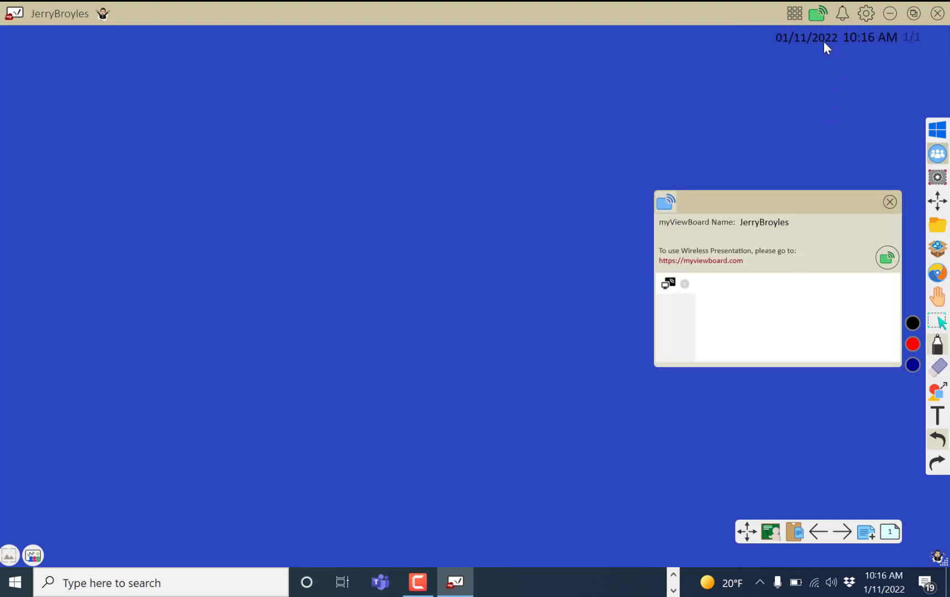
{"action": "left_click", "coordinate": [888, 257]}
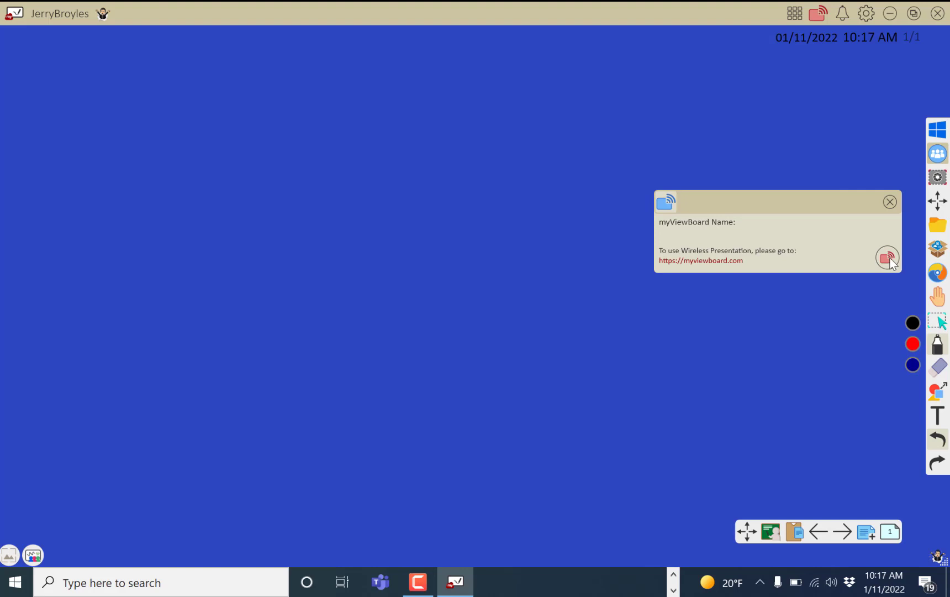
{"action": "left_click", "coordinate": [887, 259]}
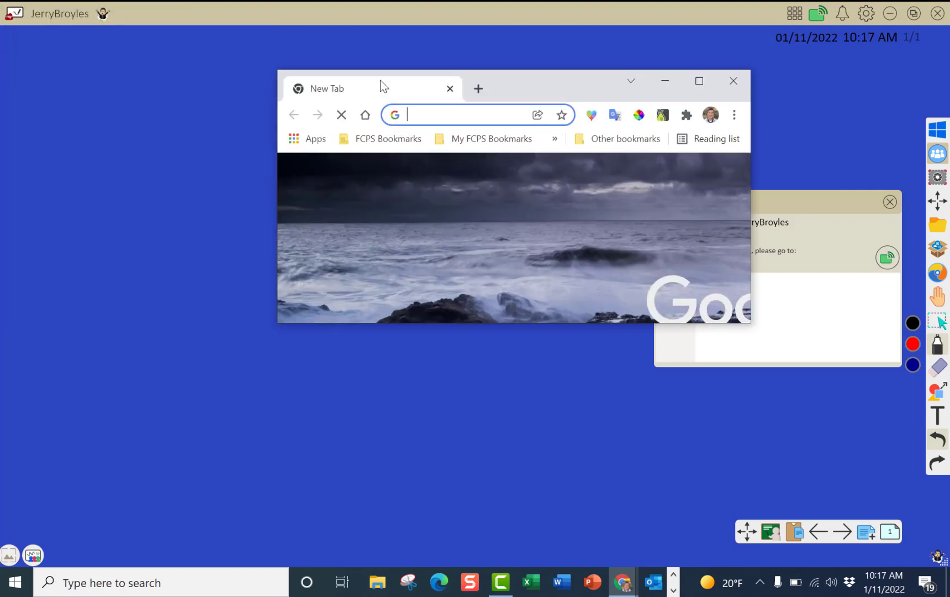
- Maximize the new Chrome window and enter the host's myviewboard.com portal address
{"action": "left_click_drag", "start_coordinate": [382, 85], "coordinate": [340, 1]}
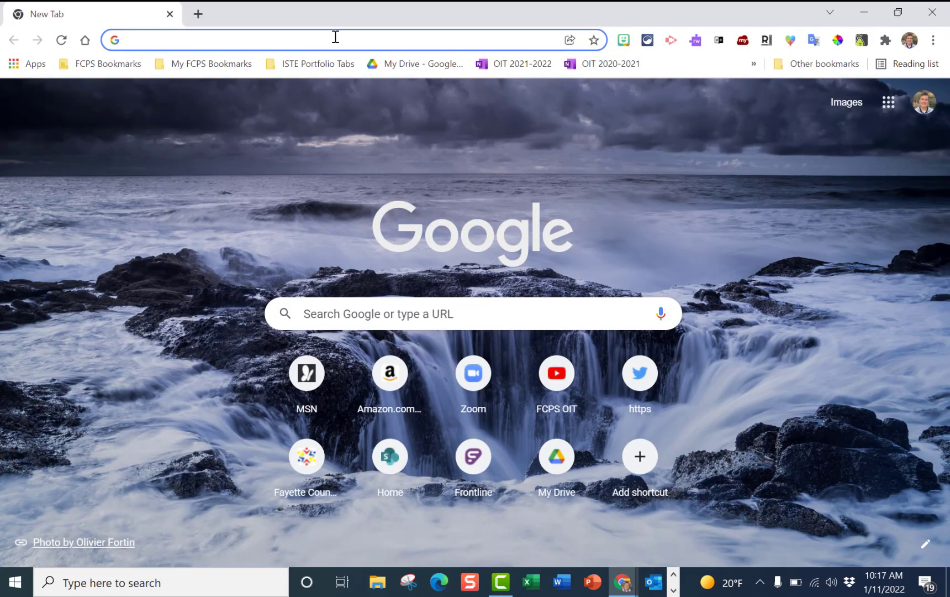
{"action": "left_click", "coordinate": [334, 40]}
{"action": "type", "text": "myve"}
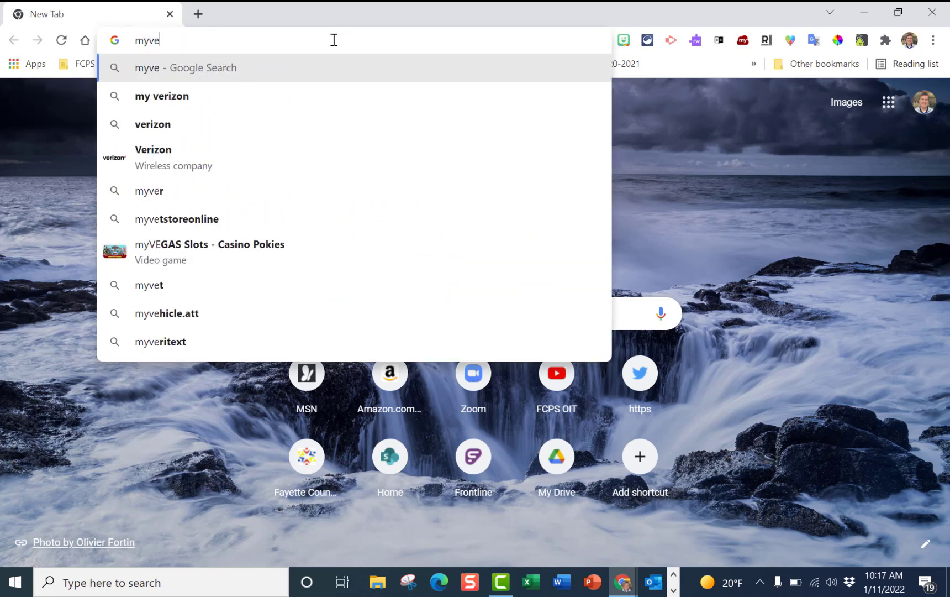
{"action": "key", "text": "BackSpace"}
{"action": "type", "text": "ie"}
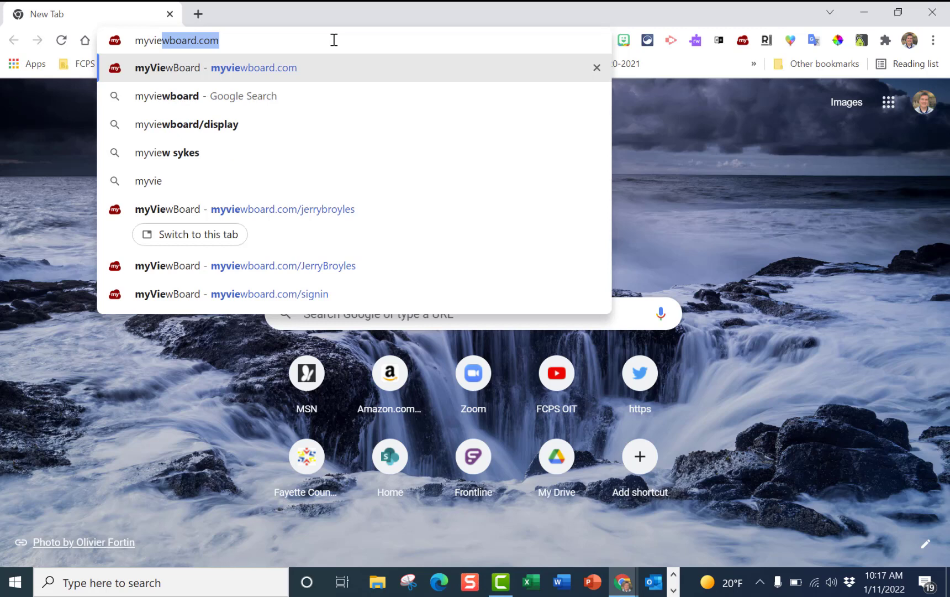
{"action": "type", "text": "wboard.com/jerrybroyles"}
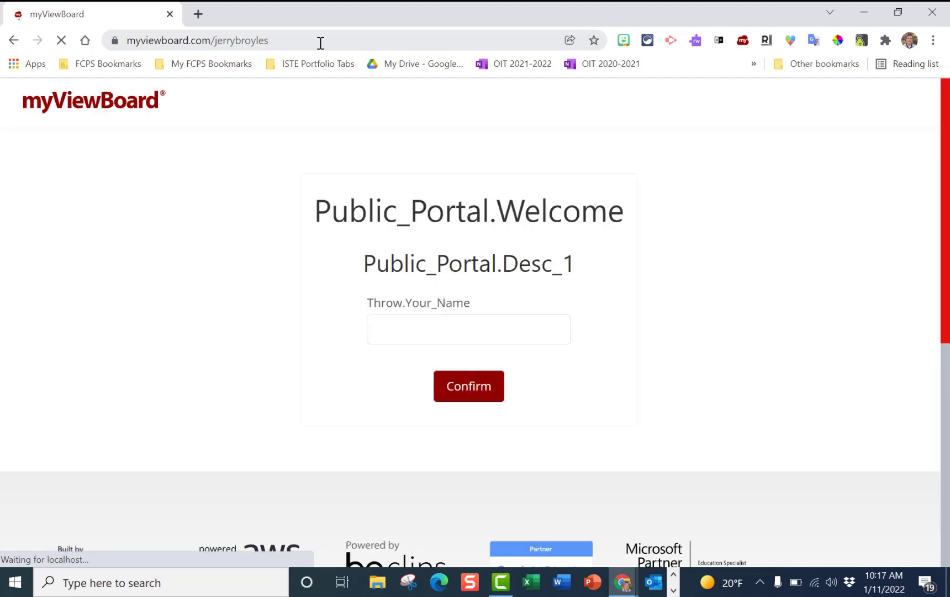
- Fill Your name with the student's saved autofill name and confirm it
{"action": "left_click", "coordinate": [446, 332]}
{"action": "left_click", "coordinate": [446, 332]}
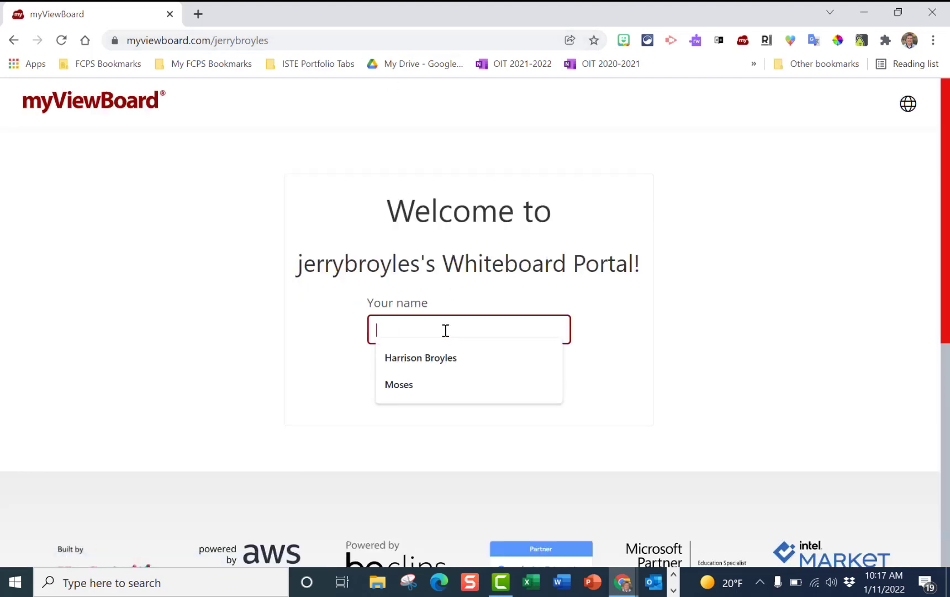
{"action": "left_click", "coordinate": [442, 358]}
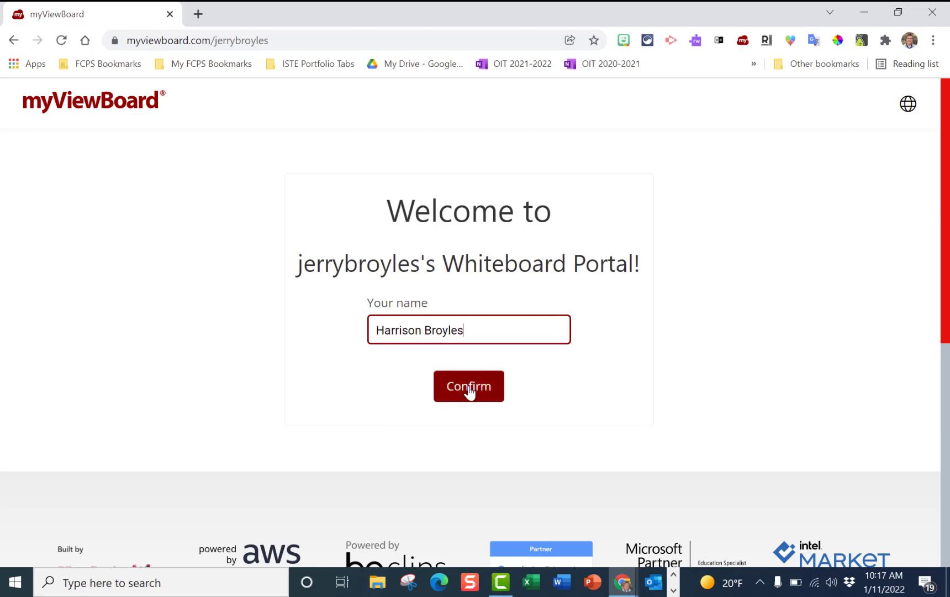
{"action": "left_click", "coordinate": [470, 389]}
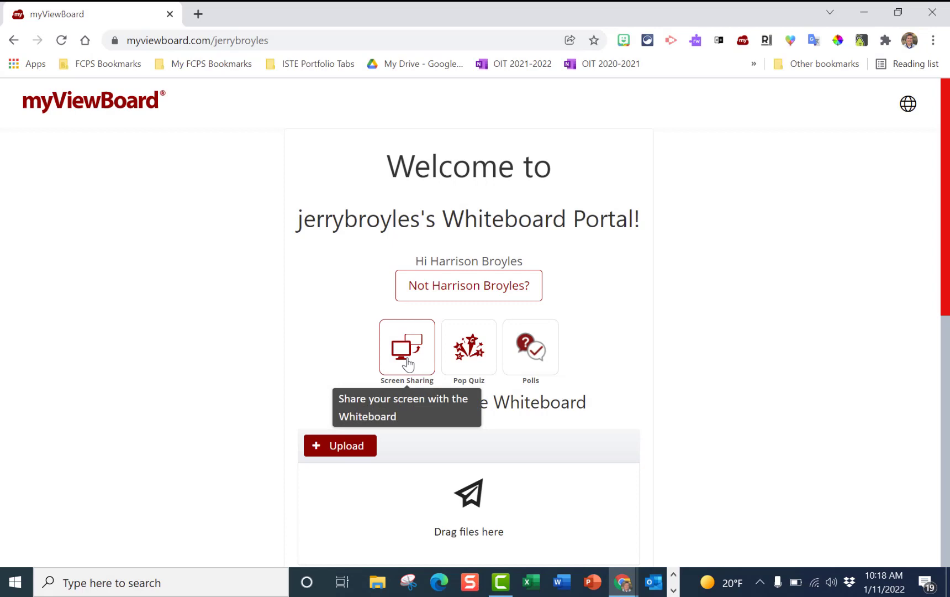
- Request Screen Sharing under the student's autofilled name and submit it with Share
{"action": "left_click", "coordinate": [407, 364]}
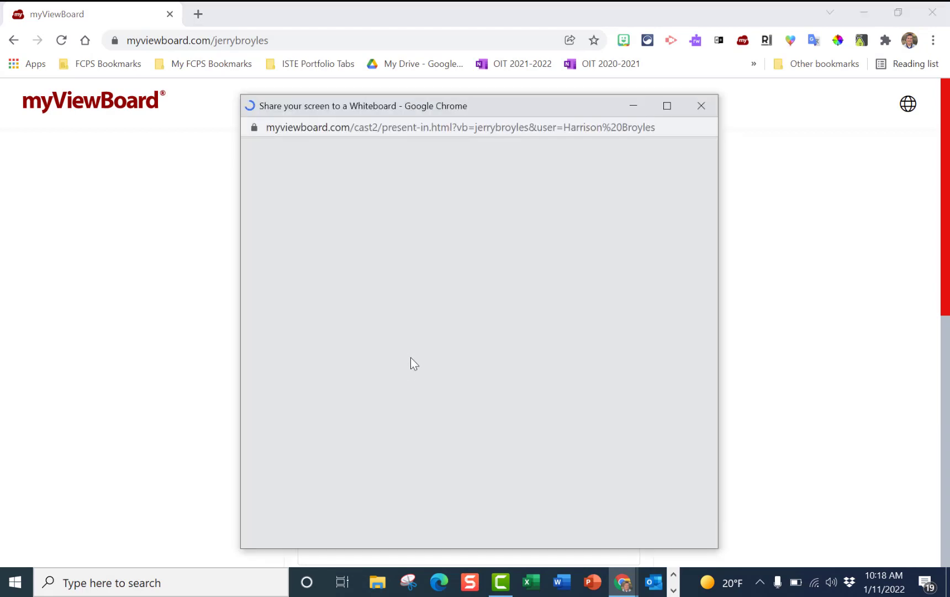
{"action": "left_click", "coordinate": [415, 315]}
{"action": "type", "text": "Harrison Broyles"}
{"action": "left_click", "coordinate": [408, 352]}
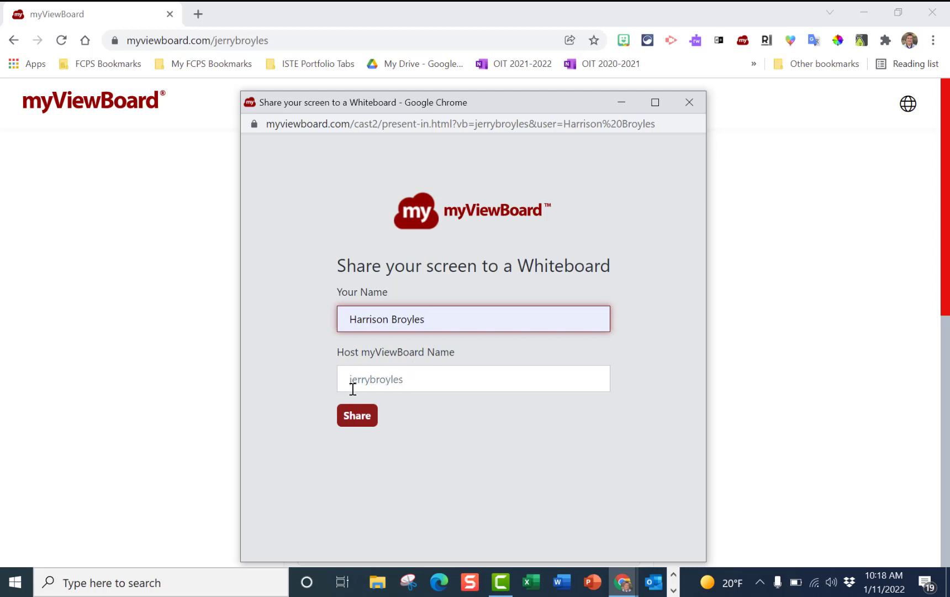
{"action": "left_click", "coordinate": [367, 417]}
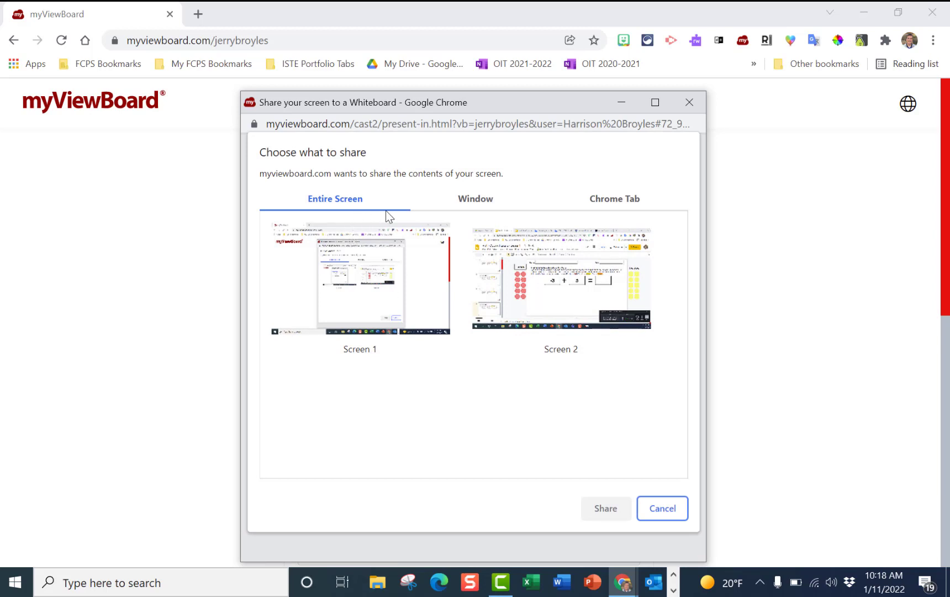
- Share the 'Math - Adding Integers' window from the Window tab, then minimize the popup
{"action": "left_click", "coordinate": [473, 203]}
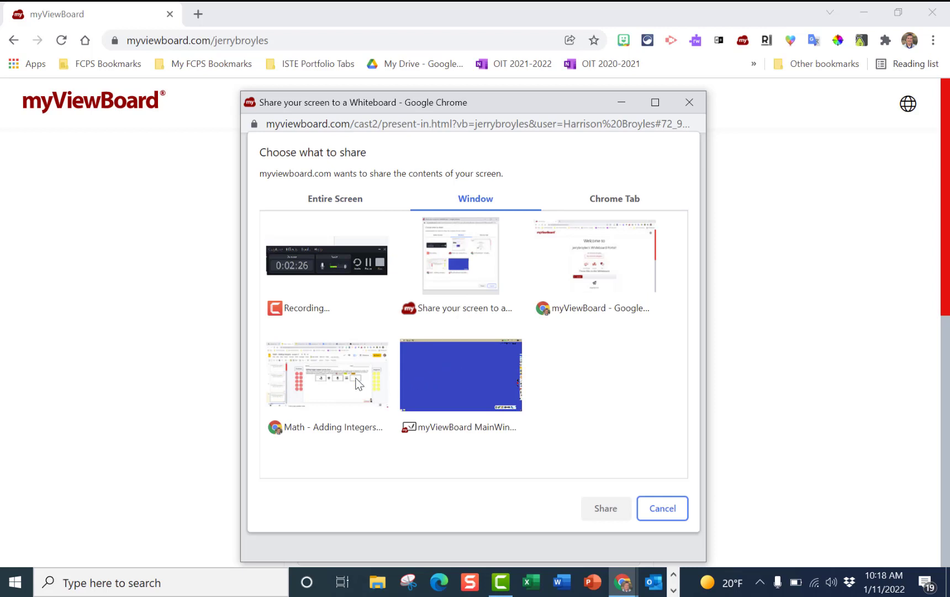
{"action": "left_click", "coordinate": [325, 381]}
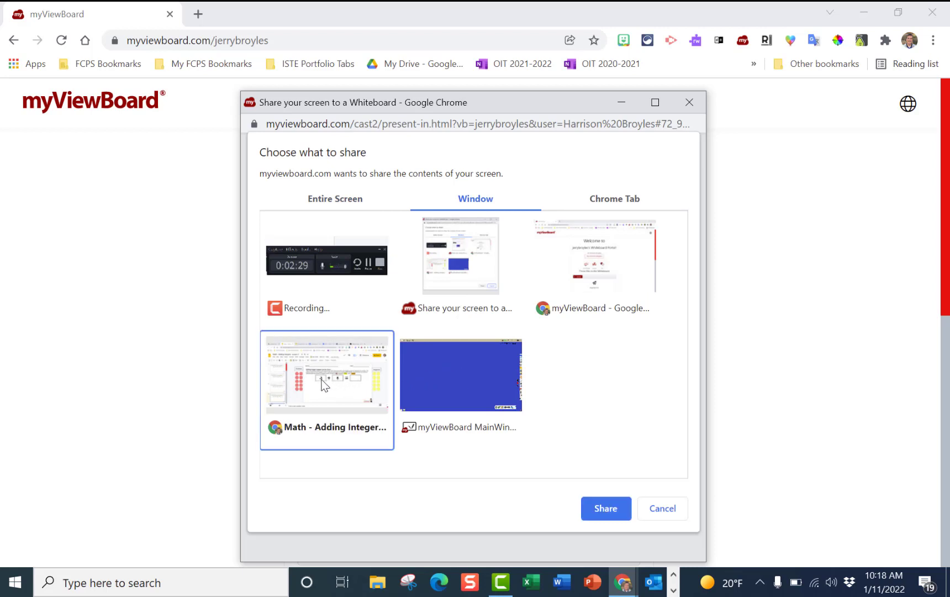
{"action": "left_click", "coordinate": [605, 514]}
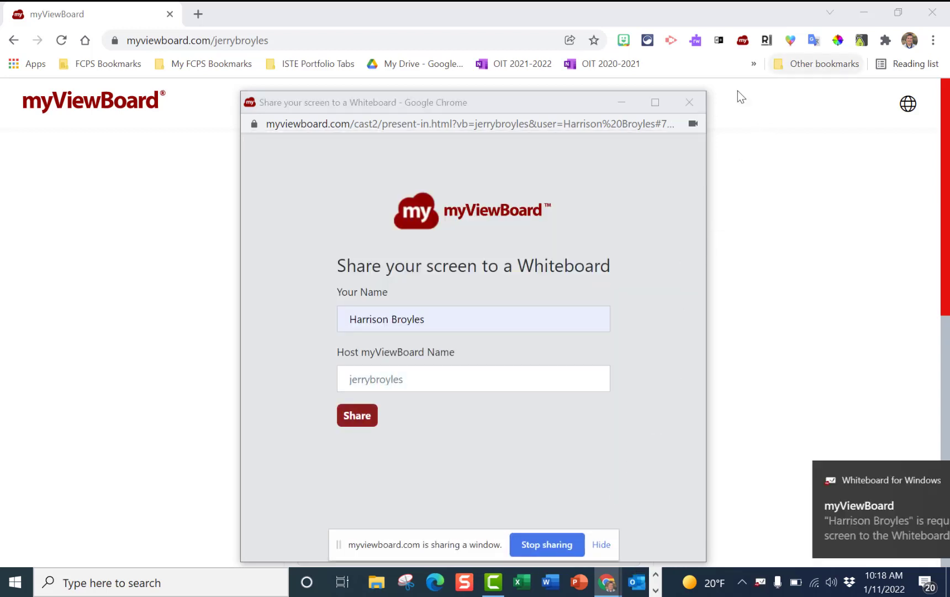
{"action": "left_click", "coordinate": [622, 103]}
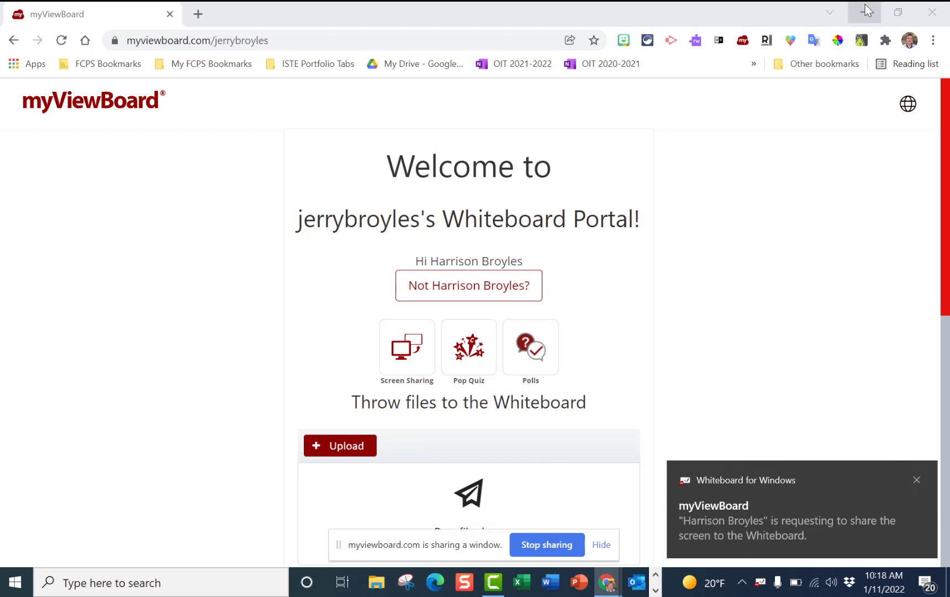
- Minimize Chrome and accept the student's share request from the wireless presentation list
{"action": "left_click", "coordinate": [864, 12]}
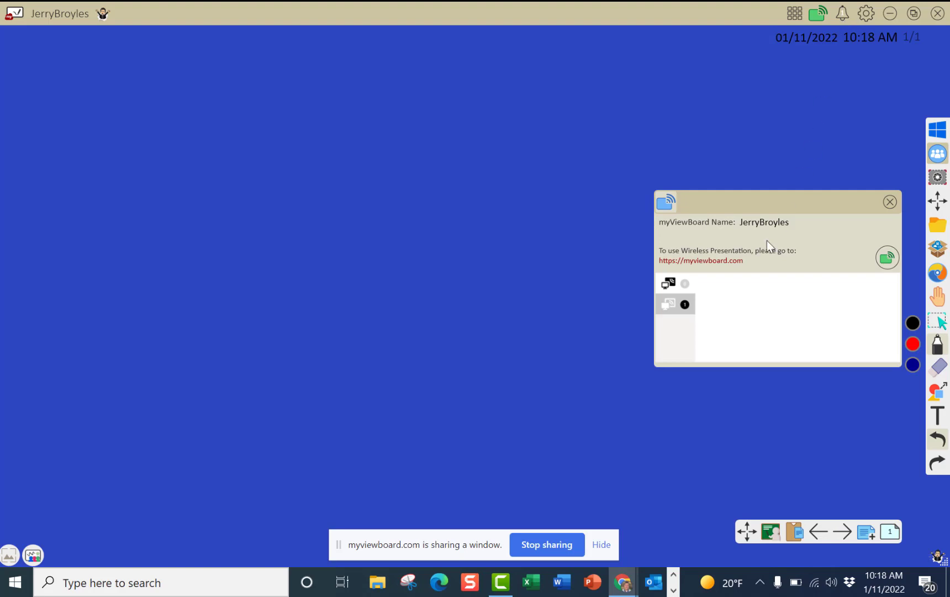
{"action": "left_click", "coordinate": [670, 307]}
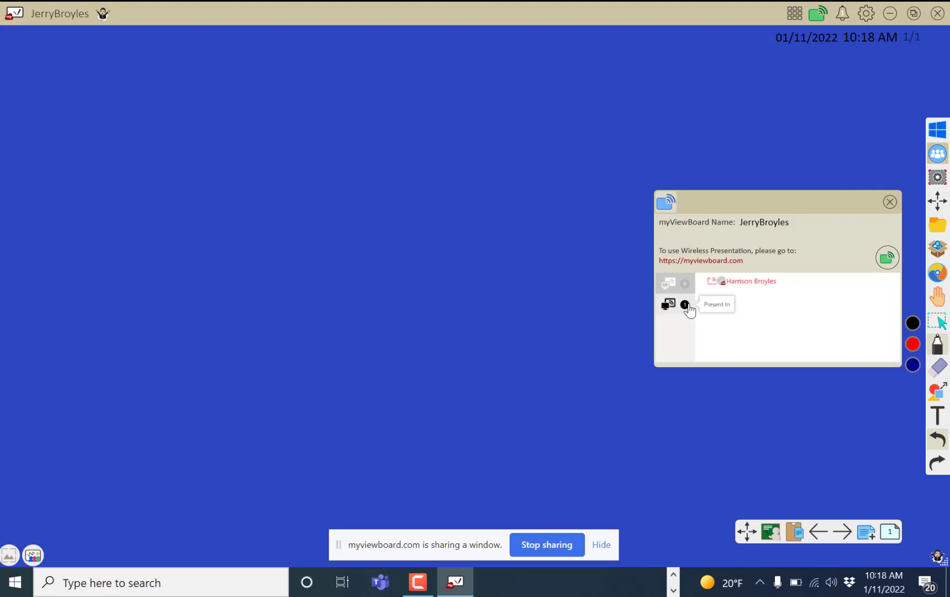
{"action": "left_click", "coordinate": [757, 288]}
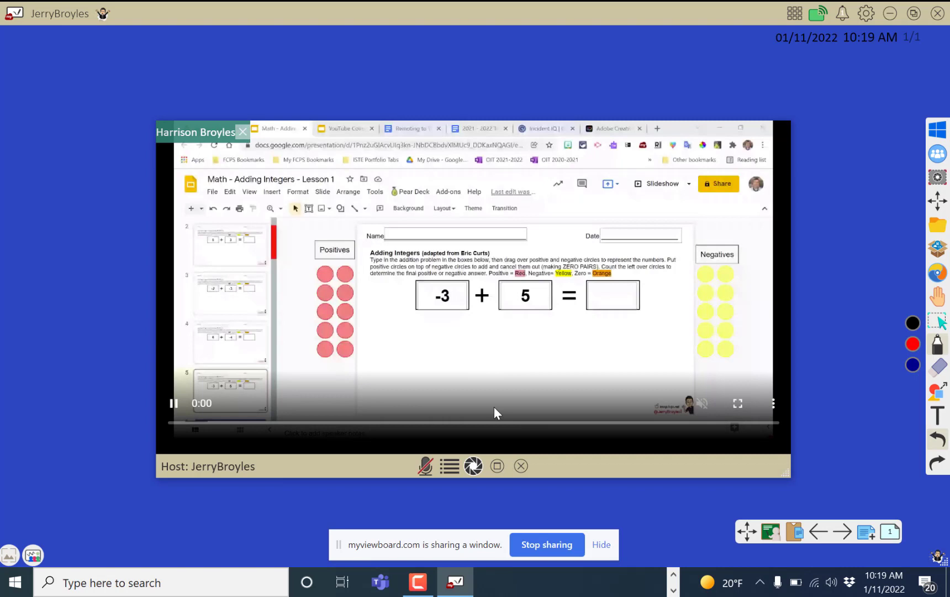
- Enlarge the shared screen and drag three red circles below the -3 box
{"action": "left_click", "coordinate": [497, 466]}
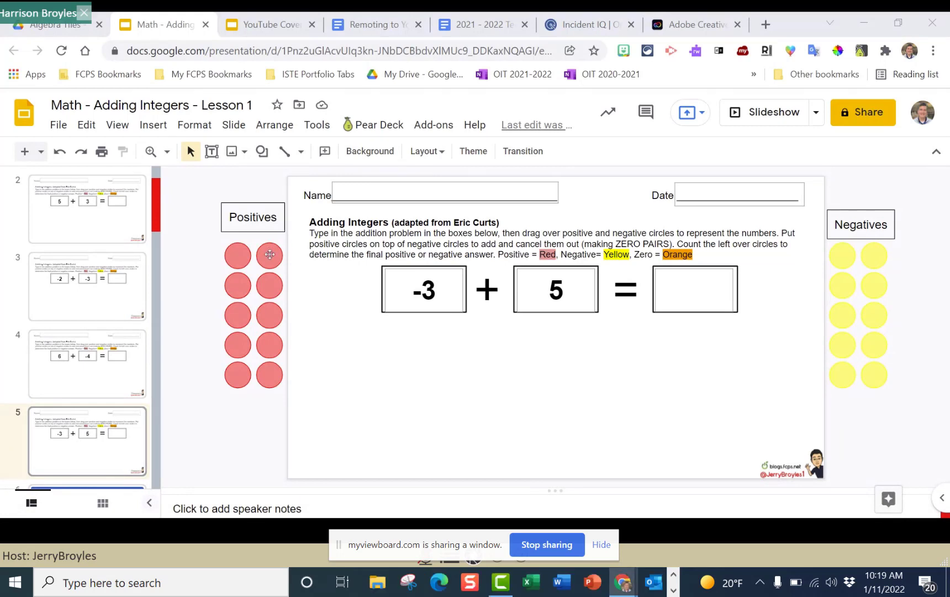
{"action": "left_click_drag", "start_coordinate": [270, 255], "coordinate": [398, 354]}
{"action": "left_click_drag", "start_coordinate": [277, 289], "coordinate": [400, 390]}
{"action": "left_click", "coordinate": [272, 317]}
{"action": "left_click_drag", "start_coordinate": [272, 317], "coordinate": [395, 420]}
- Drag two yellow circles onto the slide, then switch to the Creative Cloud Express tab
{"action": "left_click_drag", "start_coordinate": [840, 252], "coordinate": [645, 365]}
{"action": "left_click_drag", "start_coordinate": [842, 286], "coordinate": [646, 420]}
{"action": "left_click", "coordinate": [701, 29]}
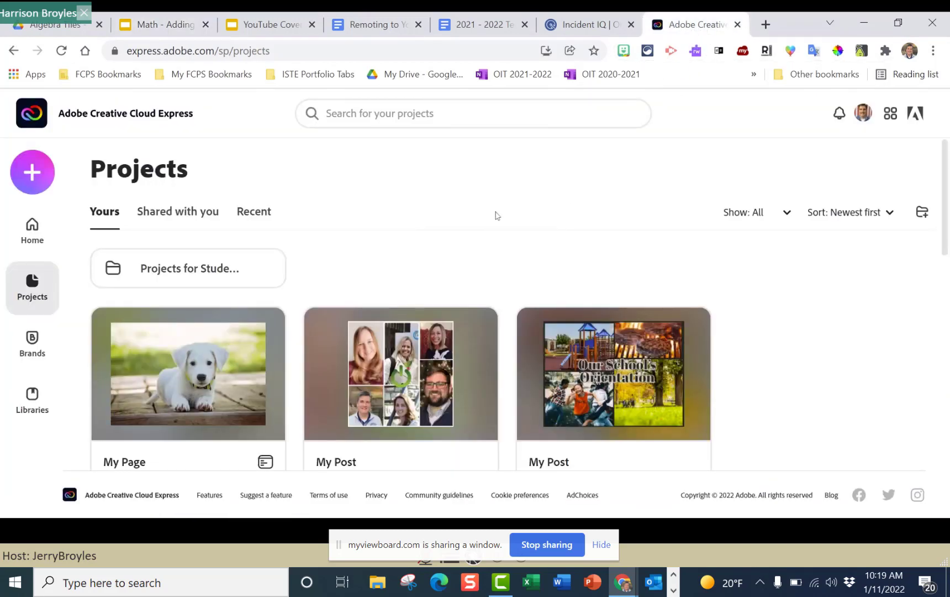
- Open The Outsiders project and close the Design suggestions panel
{"action": "scroll", "coordinate": [493, 214], "scroll_direction": "down", "scroll_amount": 6}
{"action": "scroll", "coordinate": [492, 214], "scroll_direction": "up", "scroll_amount": 1}
{"action": "mouse_move", "coordinate": [356, 288]}
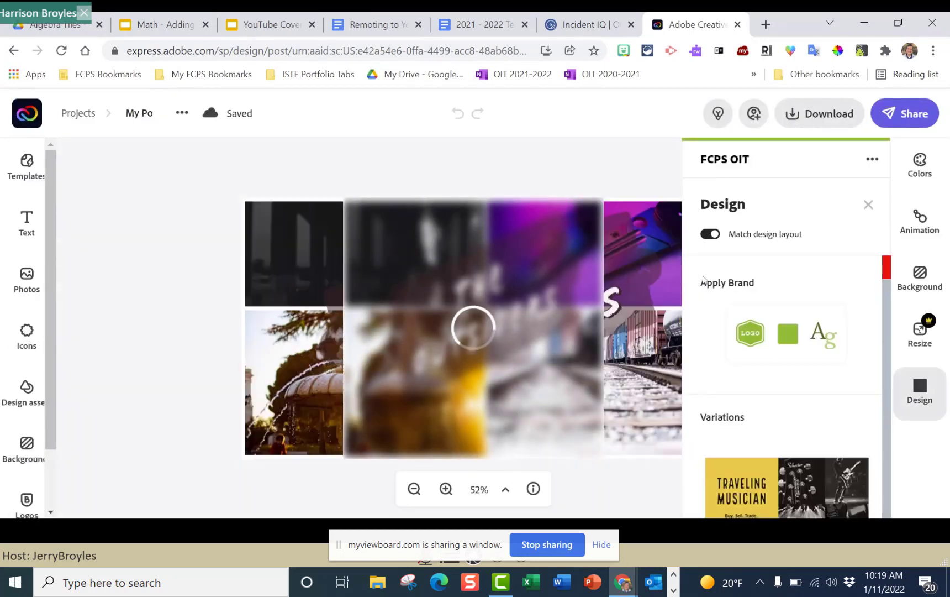
{"action": "left_click", "coordinate": [868, 206]}
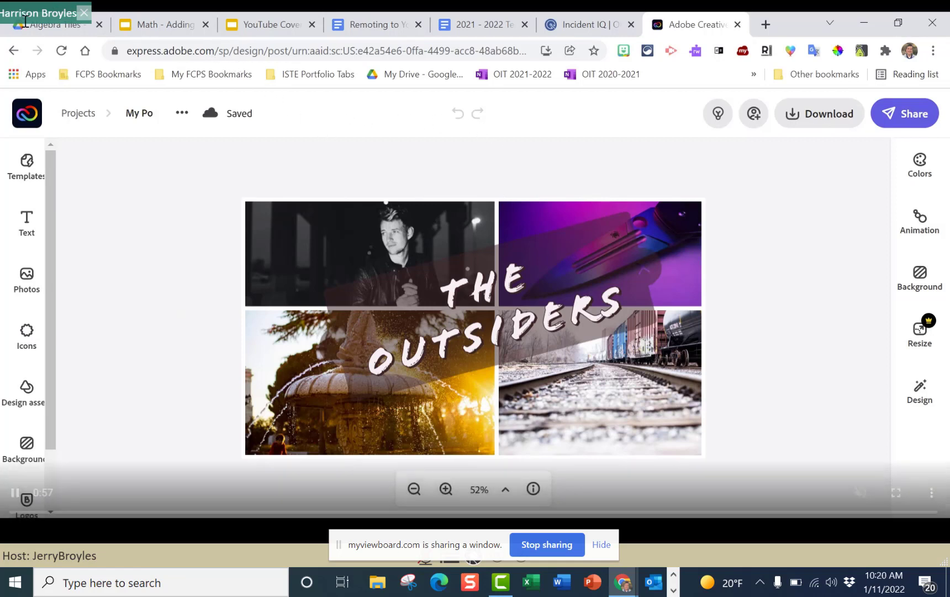
- Close the student's shared screen on the board and stop sharing the lesson window
{"action": "left_click", "coordinate": [84, 15]}
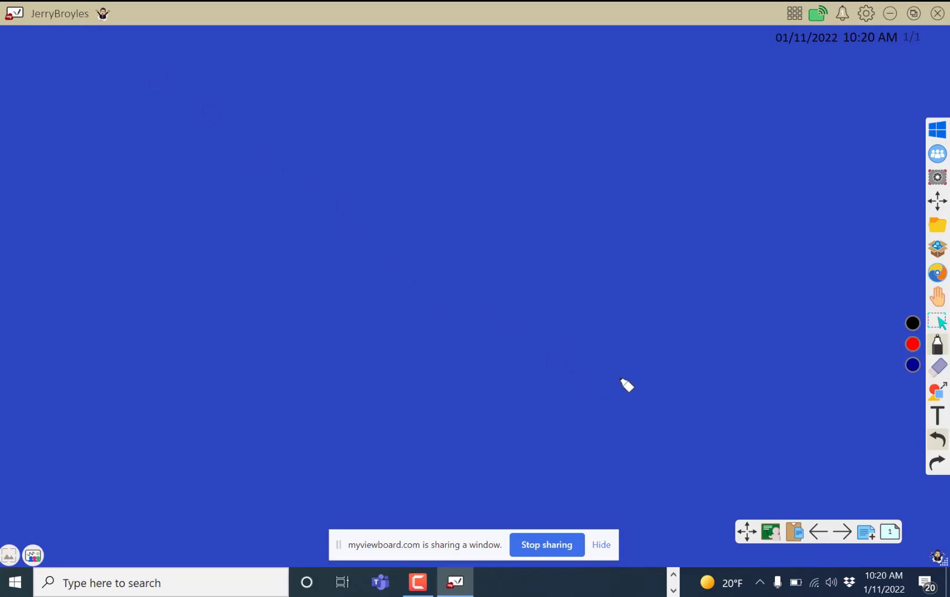
{"action": "left_click", "coordinate": [553, 544]}
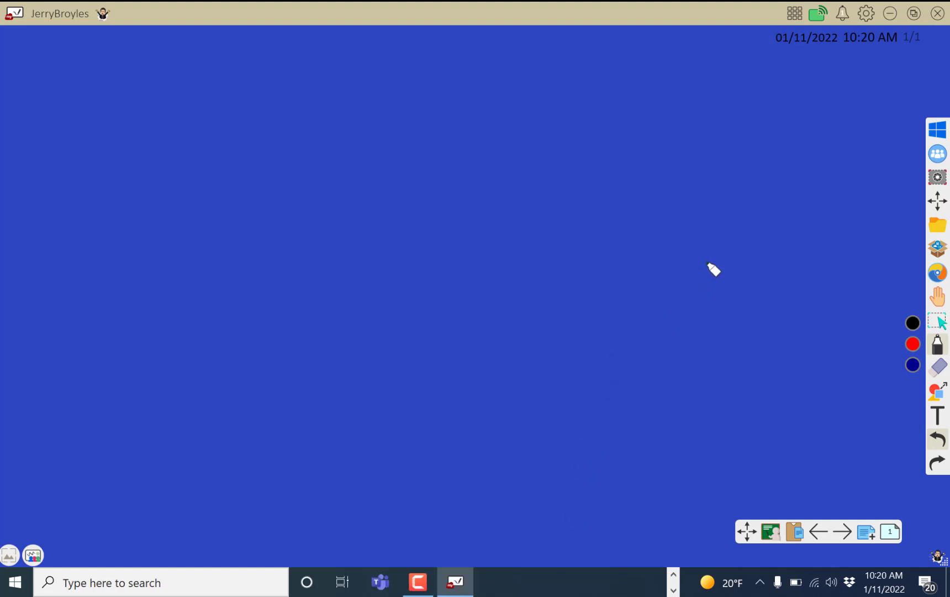